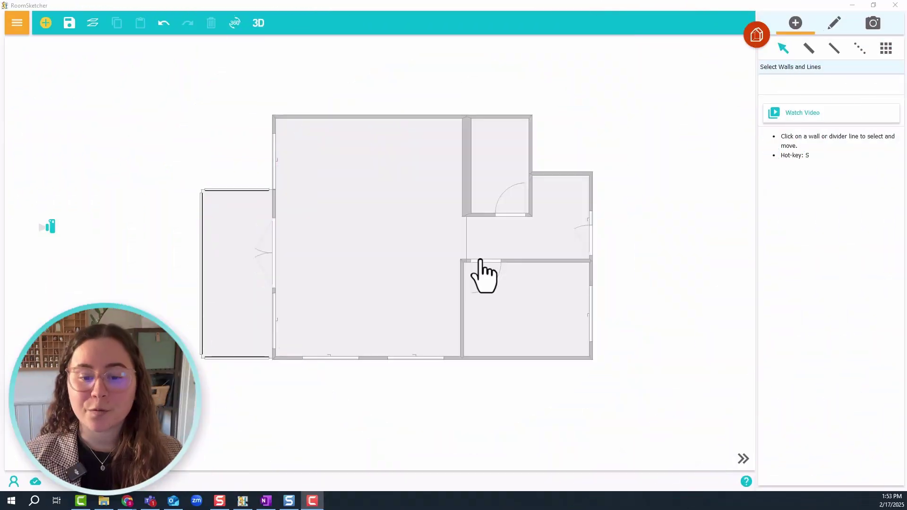
- Turn on Show Zone Size for the large main room so 389.82 sq ft is labelled
{"action": "left_click", "coordinate": [761, 34]}
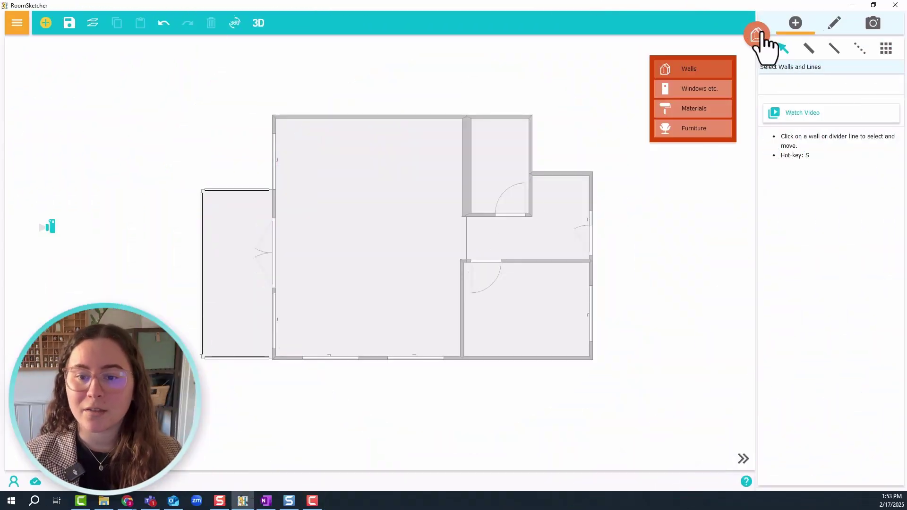
{"action": "left_click", "coordinate": [702, 71]}
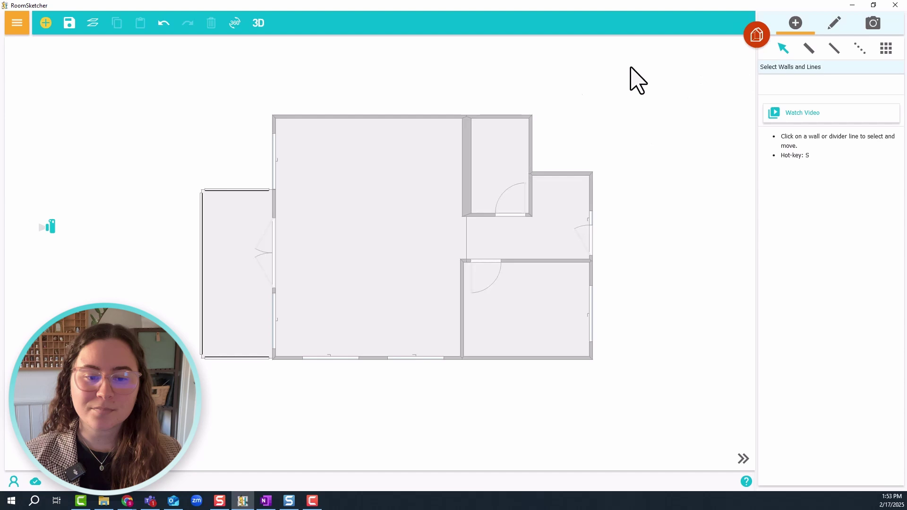
{"action": "left_click", "coordinate": [334, 230]}
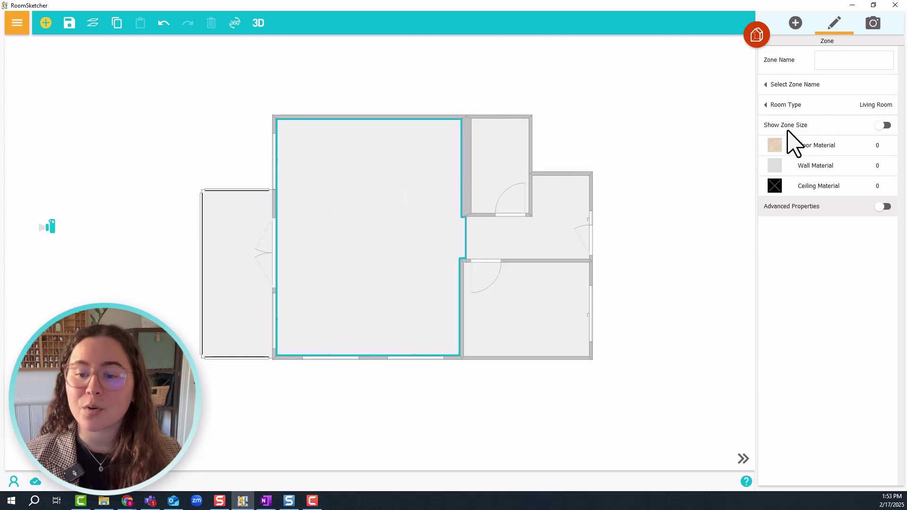
{"action": "left_click", "coordinate": [882, 125]}
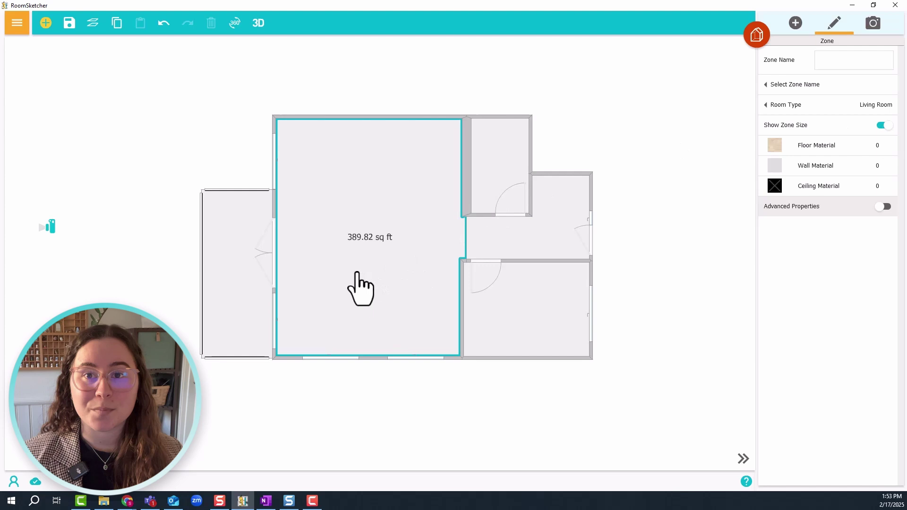
{"action": "left_click", "coordinate": [18, 24]}
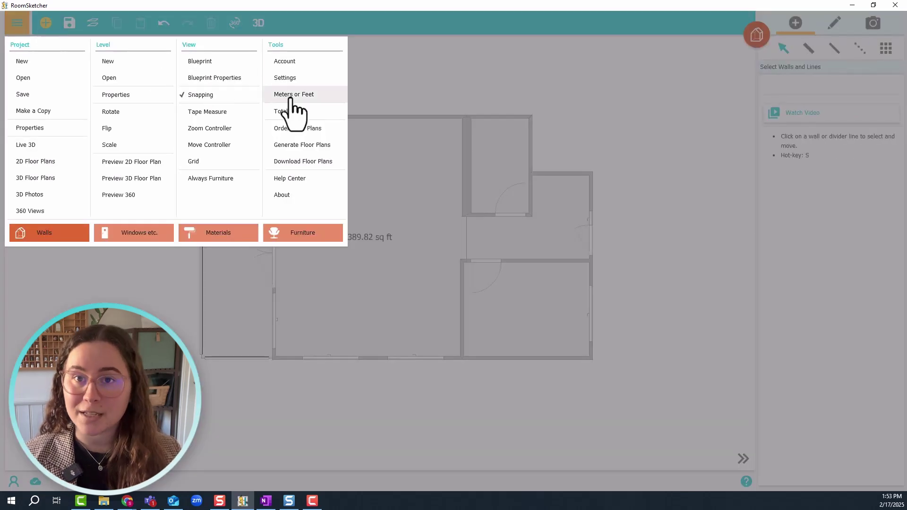
{"action": "left_click", "coordinate": [422, 83]}
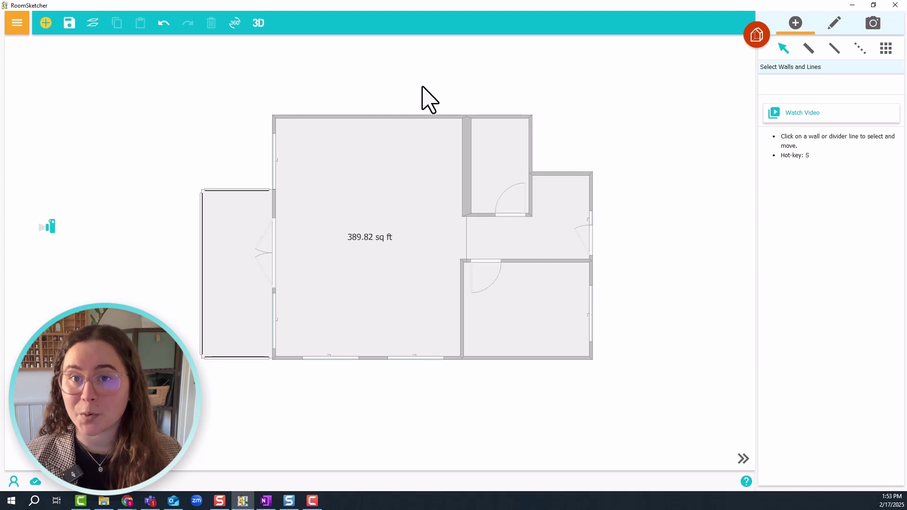
- Add Room Dimensions to the lower-right closet, showing sides 5' 5" and 8' 11"
{"action": "left_click", "coordinate": [754, 33]}
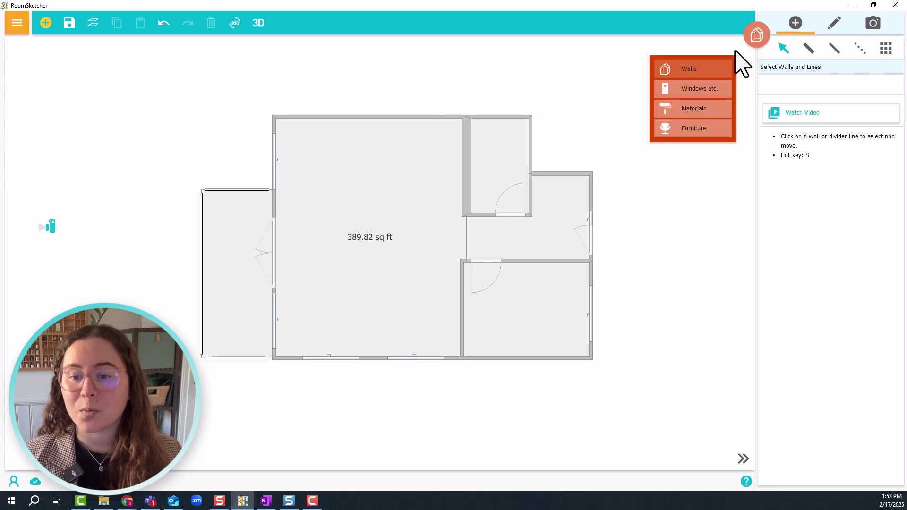
{"action": "left_click", "coordinate": [692, 91]}
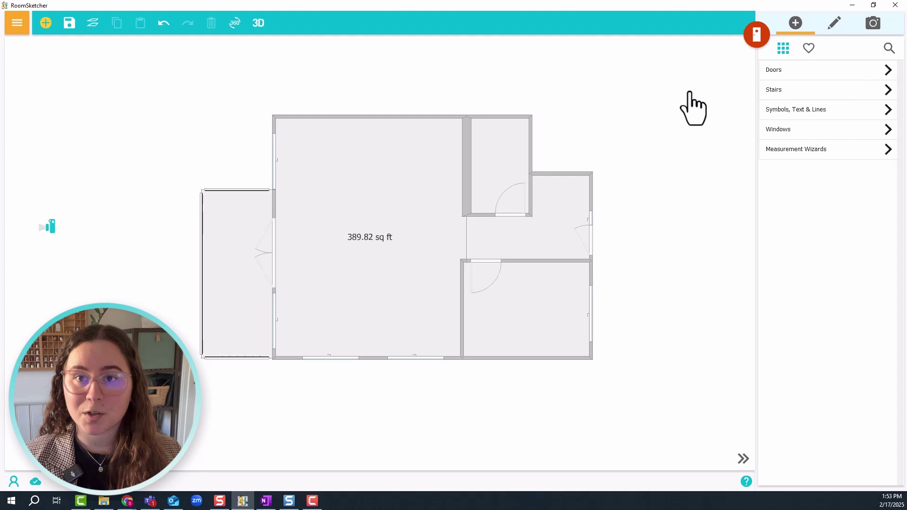
{"action": "left_click", "coordinate": [826, 169]}
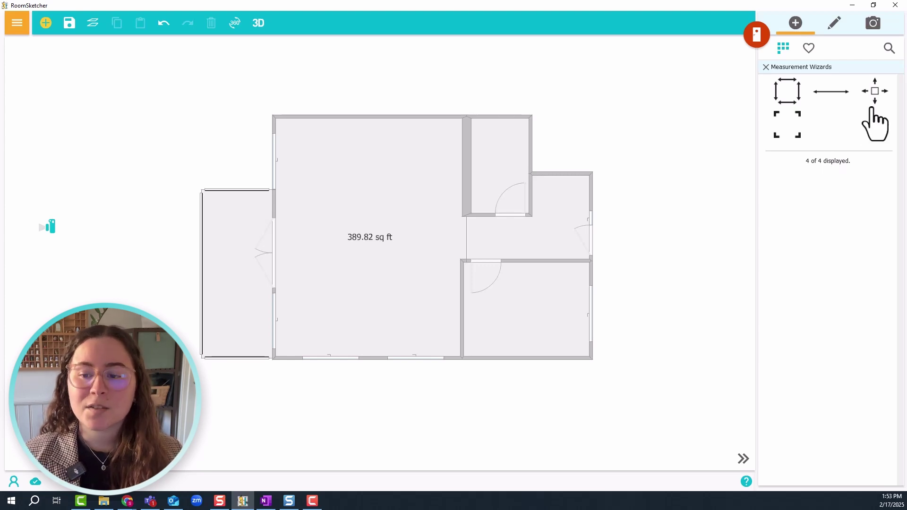
{"action": "mouse_move", "coordinate": [875, 98]}
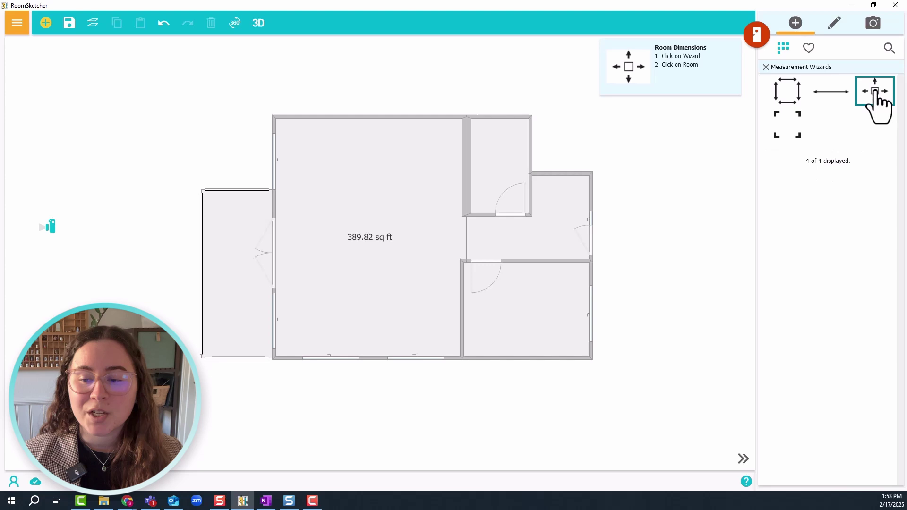
{"action": "left_click_drag", "start_coordinate": [876, 98], "coordinate": [543, 288]}
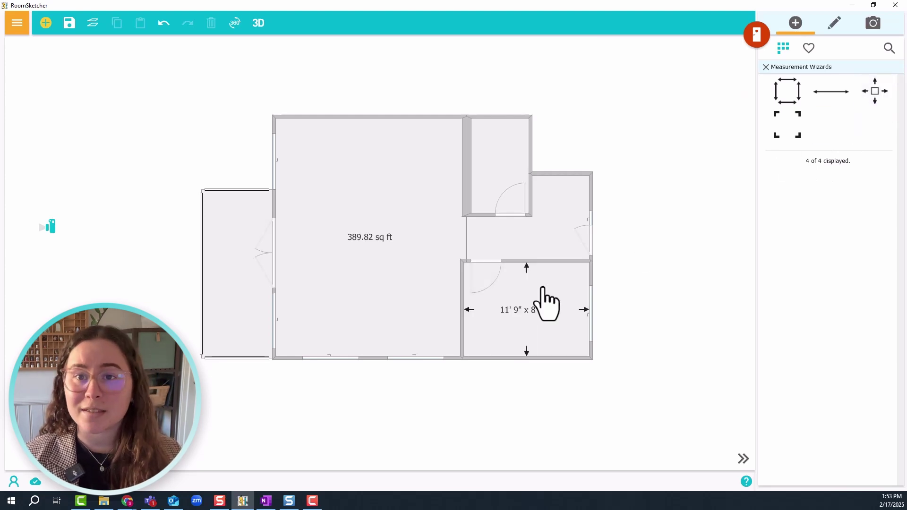
- Measure the small upper room (11' 9" x 8' 10") and add 36' 10" by 23' 0" outside measurements
{"action": "mouse_move", "coordinate": [781, 96]}
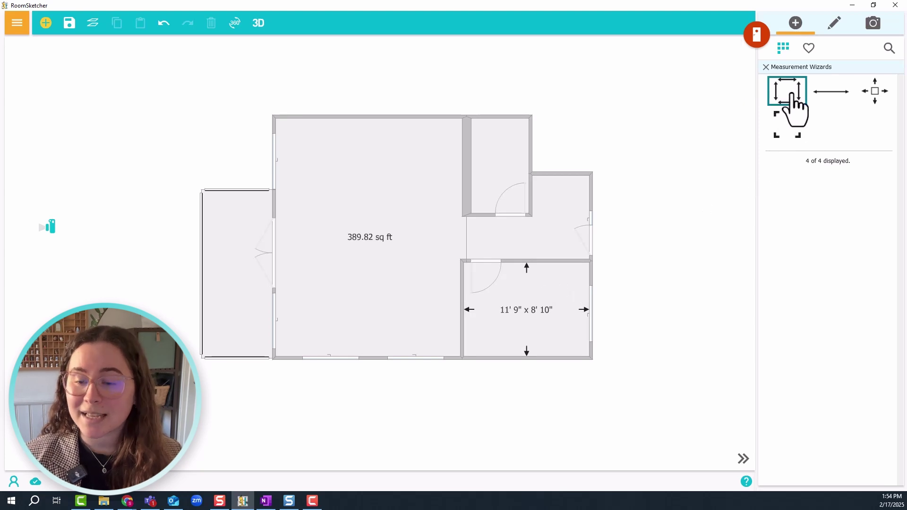
{"action": "left_click_drag", "start_coordinate": [795, 107], "coordinate": [504, 158]}
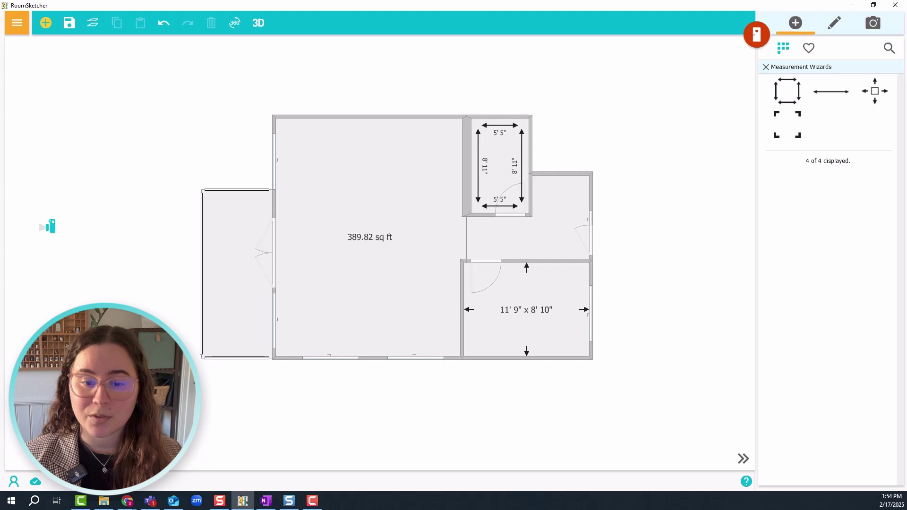
{"action": "mouse_move", "coordinate": [793, 126]}
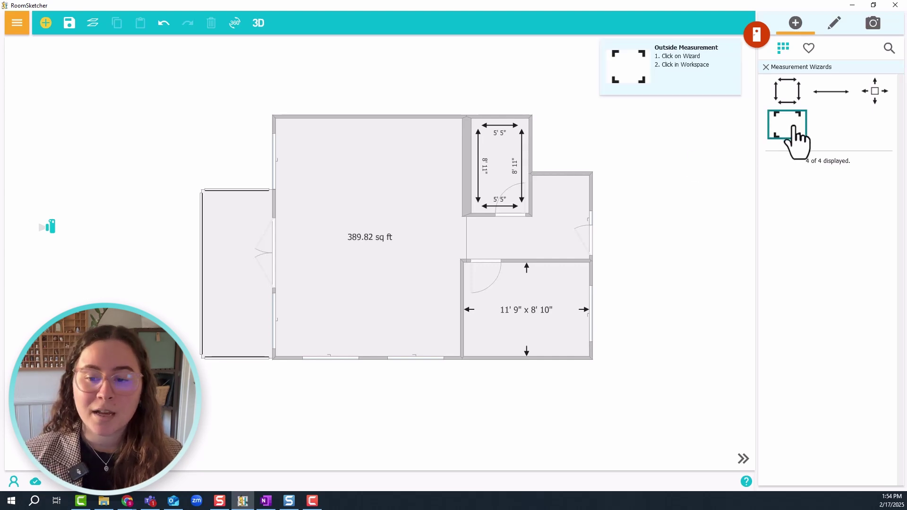
{"action": "left_click_drag", "start_coordinate": [796, 135], "coordinate": [698, 141]}
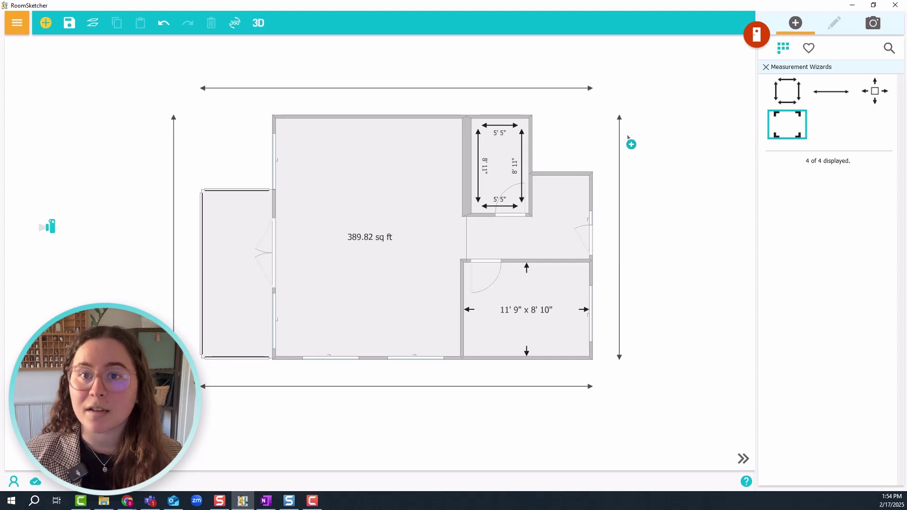
{"action": "left_click_drag", "start_coordinate": [628, 137], "coordinate": [628, 138]}
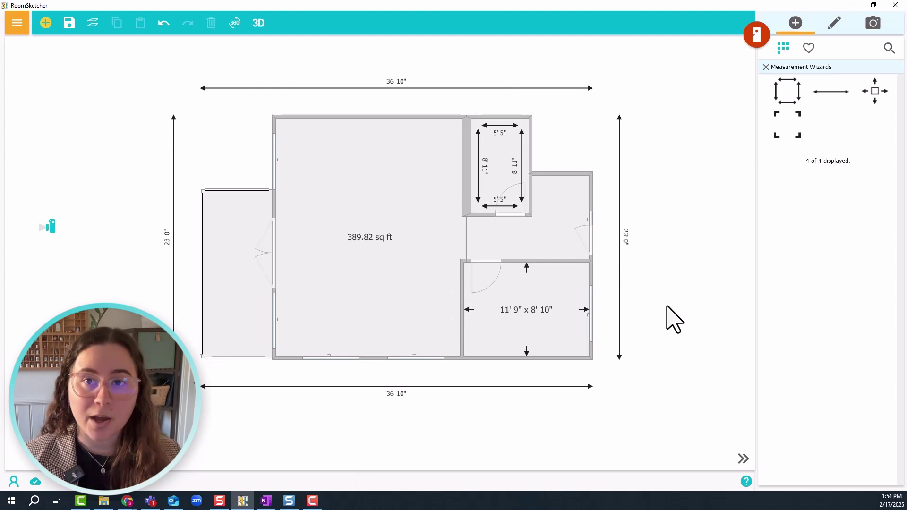
- Place 5' 4" wall measurements on the small right room's top wall and the closet-side wall
{"action": "mouse_move", "coordinate": [832, 93]}
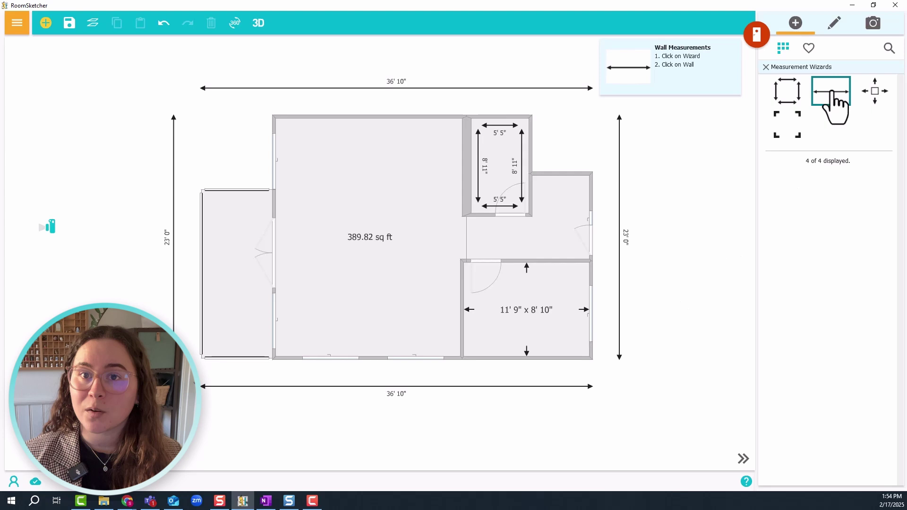
{"action": "left_click", "coordinate": [841, 93]}
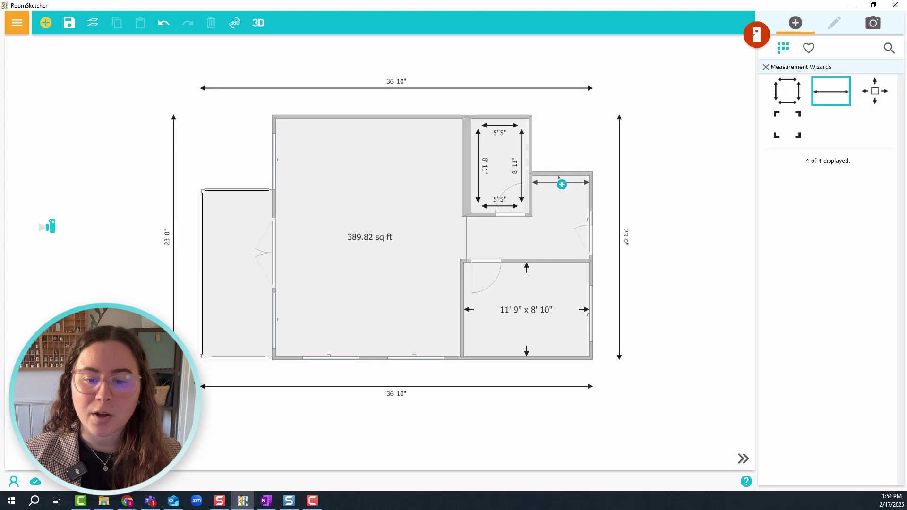
{"action": "left_click", "coordinate": [562, 184]}
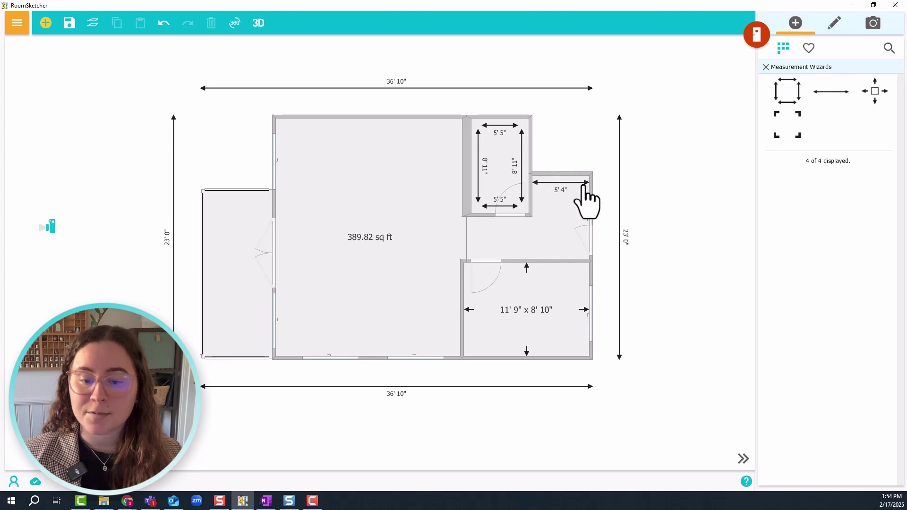
{"action": "left_click", "coordinate": [830, 96]}
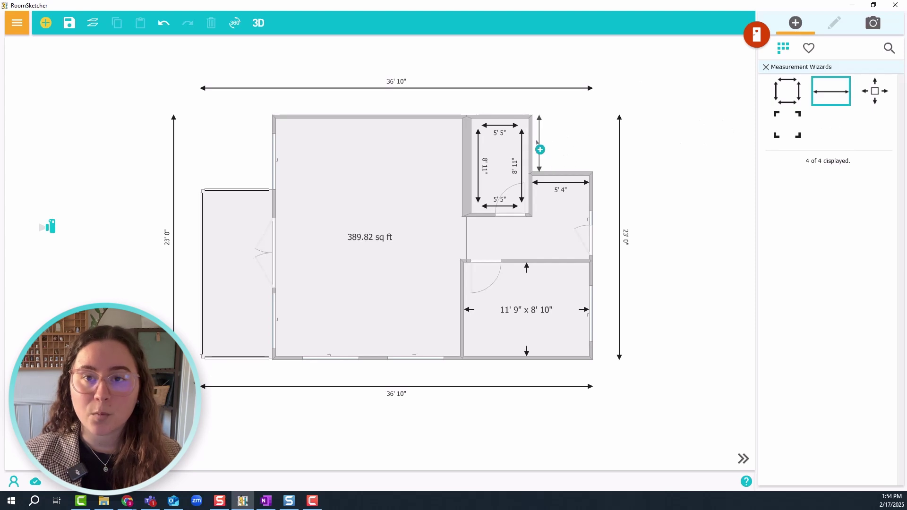
{"action": "left_click", "coordinate": [540, 150]}
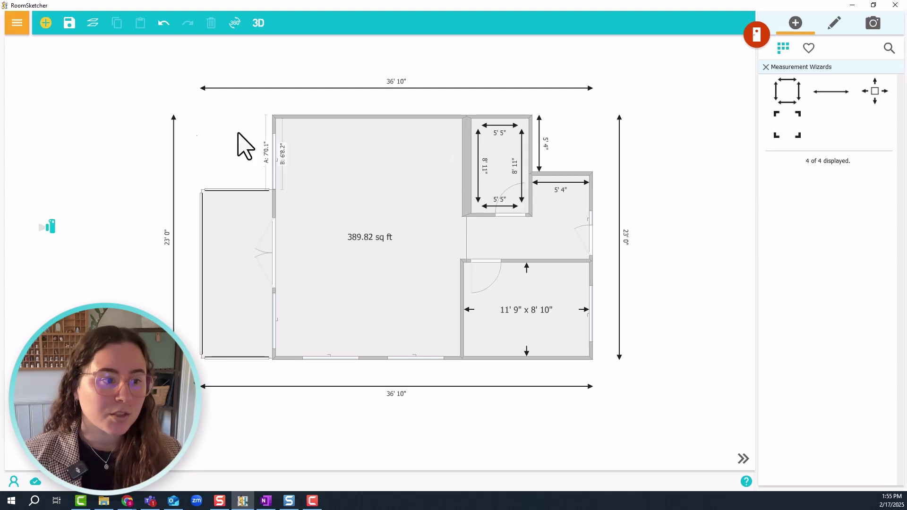
{"action": "left_click", "coordinate": [17, 26]}
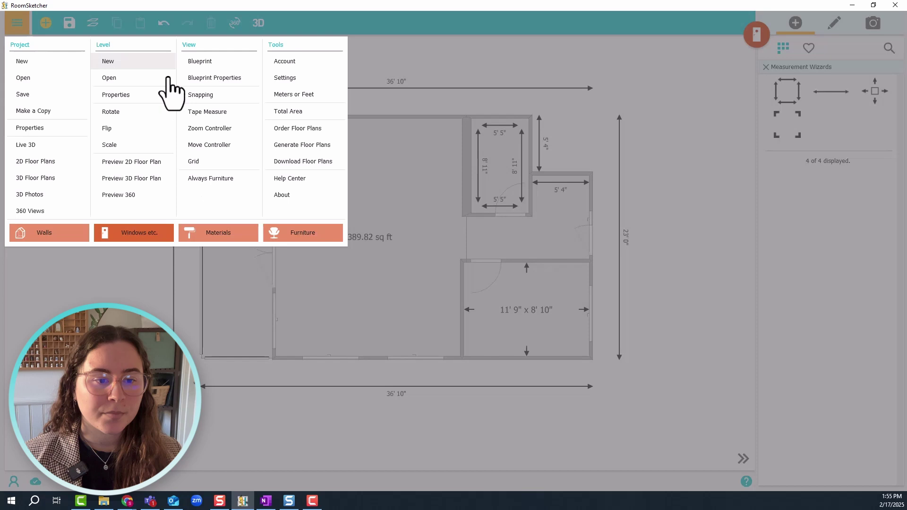
{"action": "left_click", "coordinate": [315, 114]}
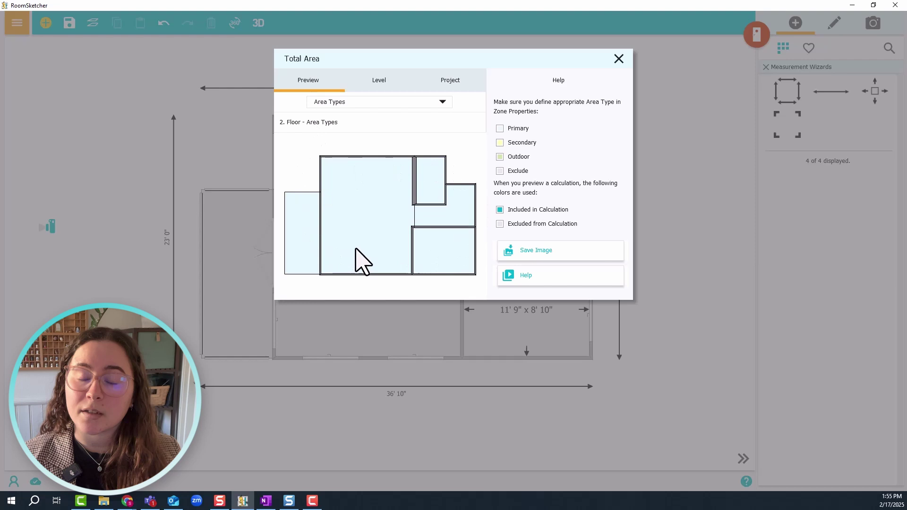
{"action": "left_click", "coordinate": [393, 103]}
{"action": "left_click", "coordinate": [396, 143]}
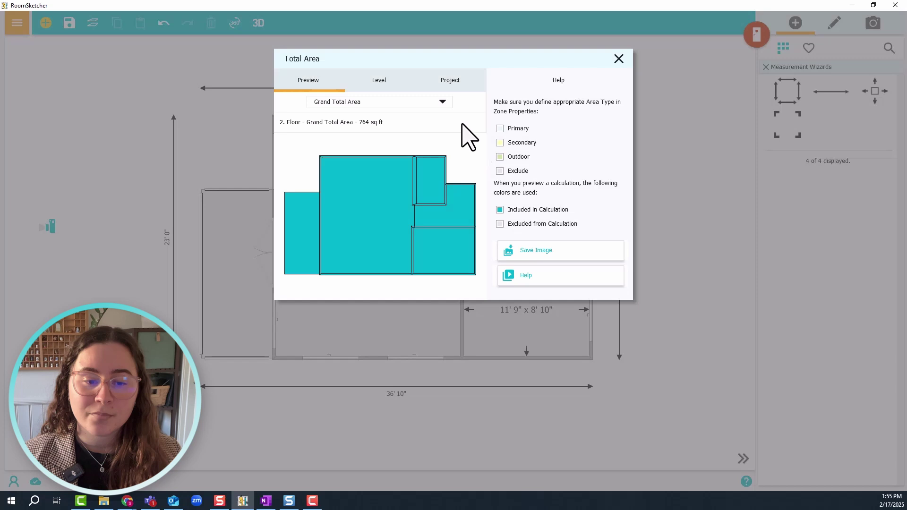
{"action": "left_click", "coordinate": [441, 103]}
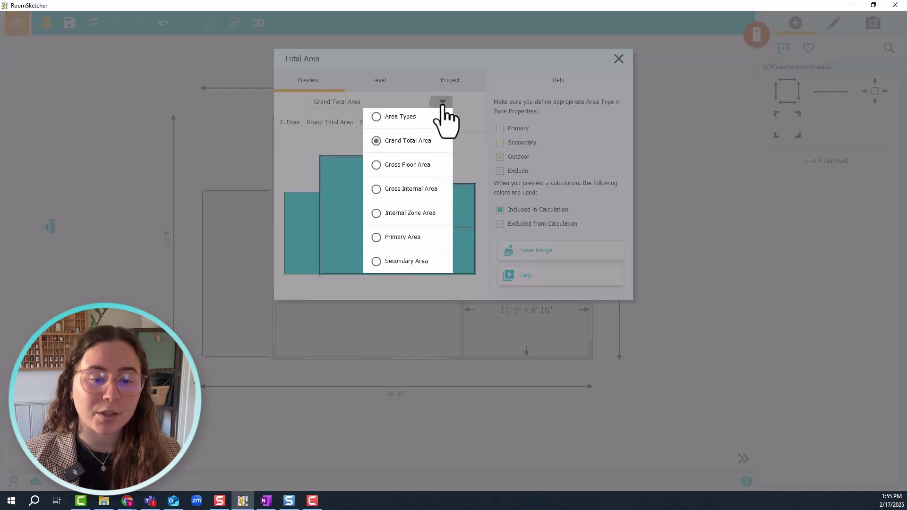
{"action": "left_click", "coordinate": [401, 194]}
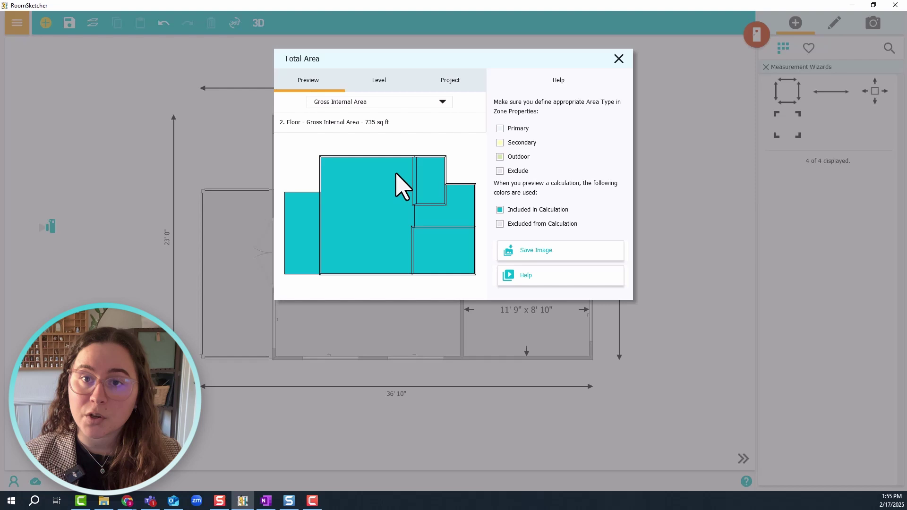
{"action": "left_click", "coordinate": [388, 93]}
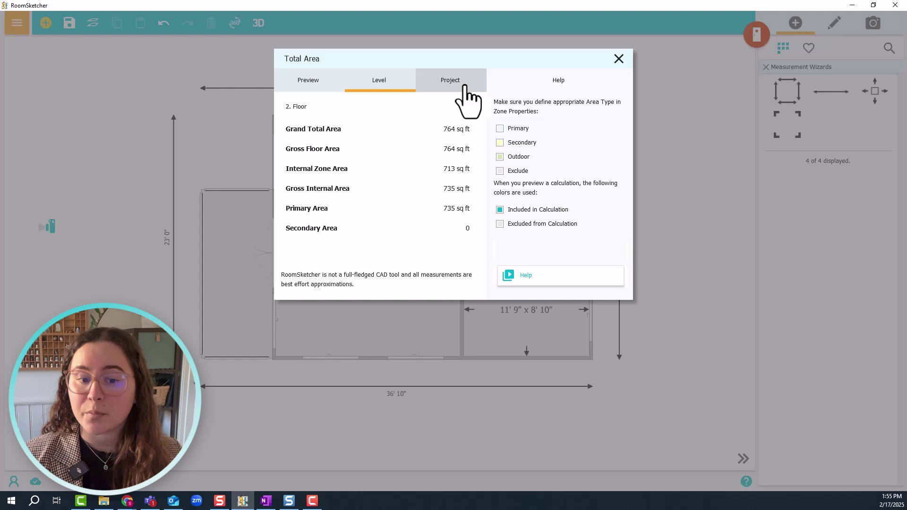
{"action": "left_click", "coordinate": [618, 58]}
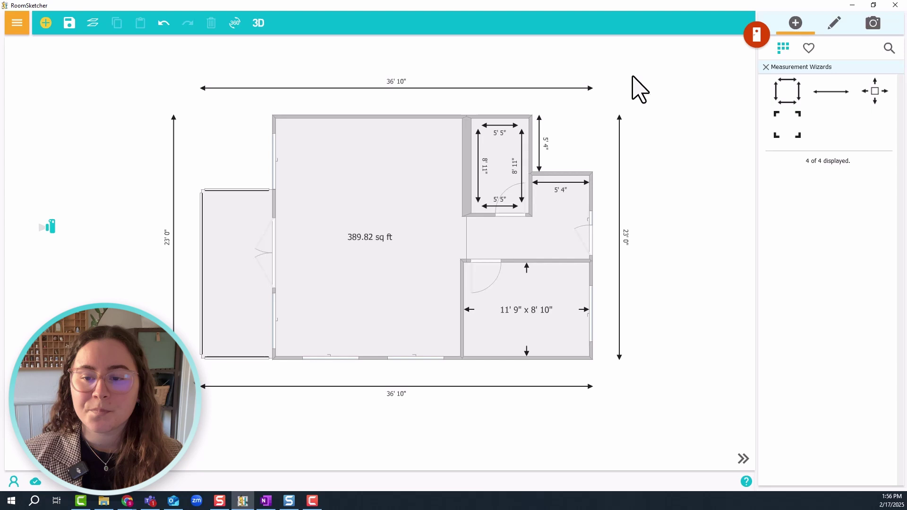
- Bring up the Symbols, Text & Lines library and enable View > Always Furniture
{"action": "left_click", "coordinate": [766, 67]}
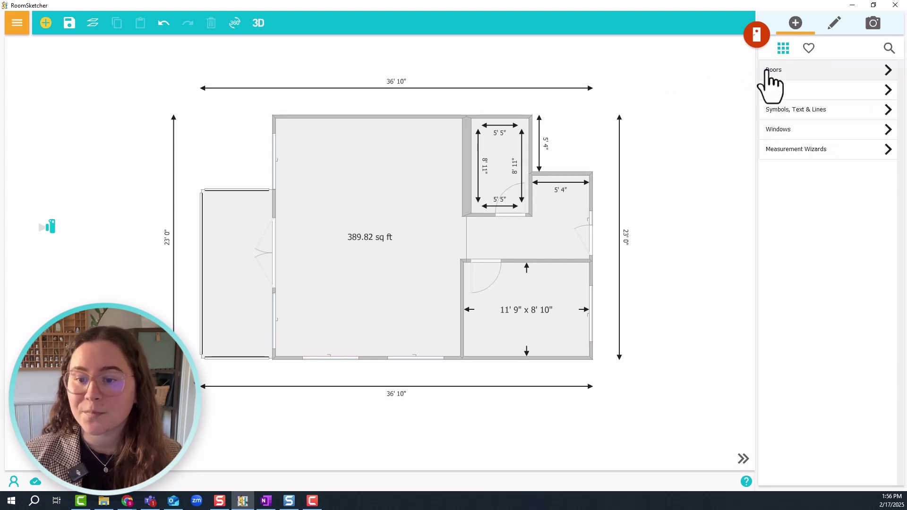
{"action": "left_click", "coordinate": [831, 111]}
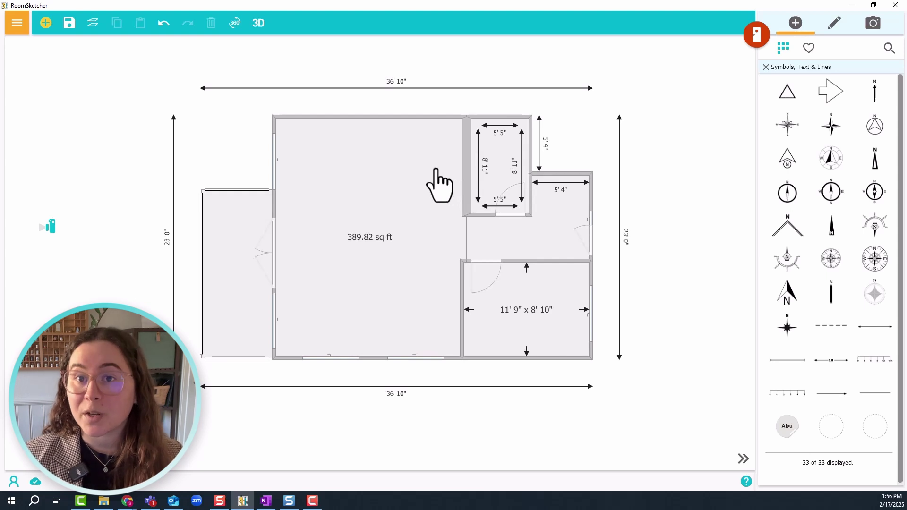
{"action": "left_click", "coordinate": [17, 23]}
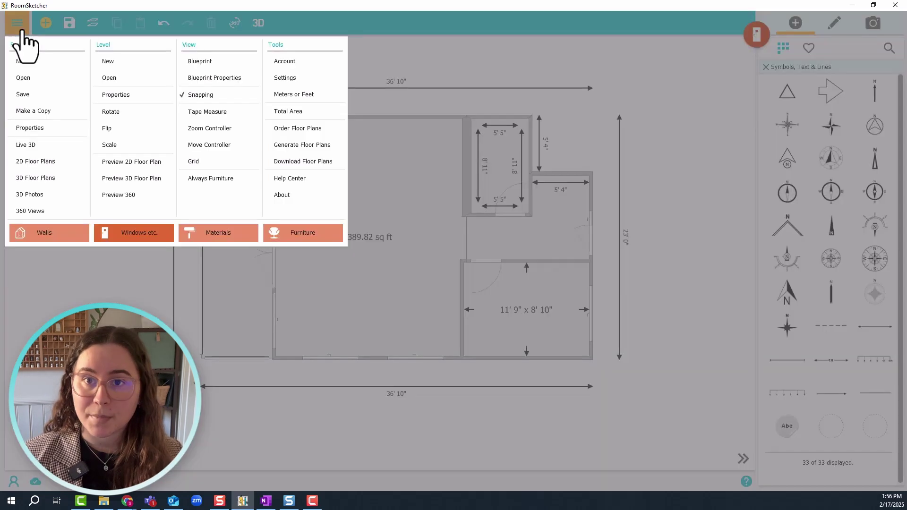
{"action": "left_click", "coordinate": [237, 179]}
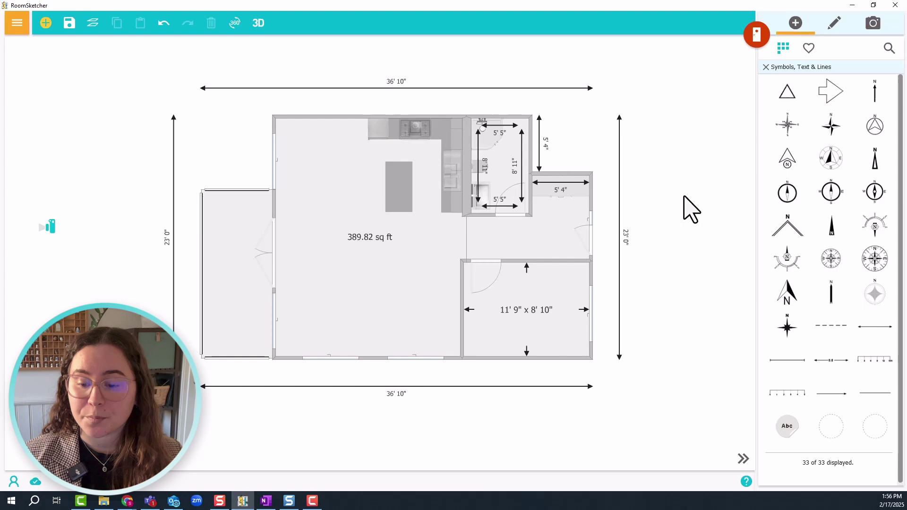
{"action": "mouse_move", "coordinate": [782, 120]}
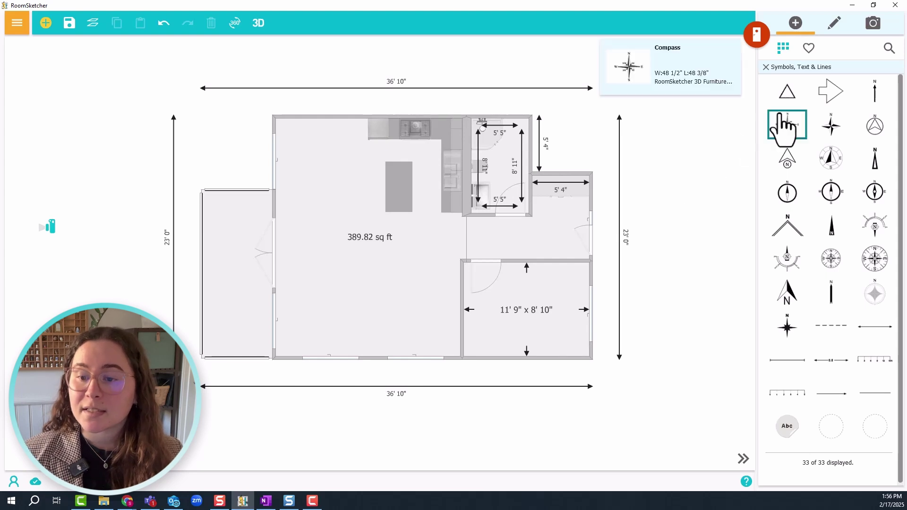
{"action": "mouse_move", "coordinate": [801, 289]}
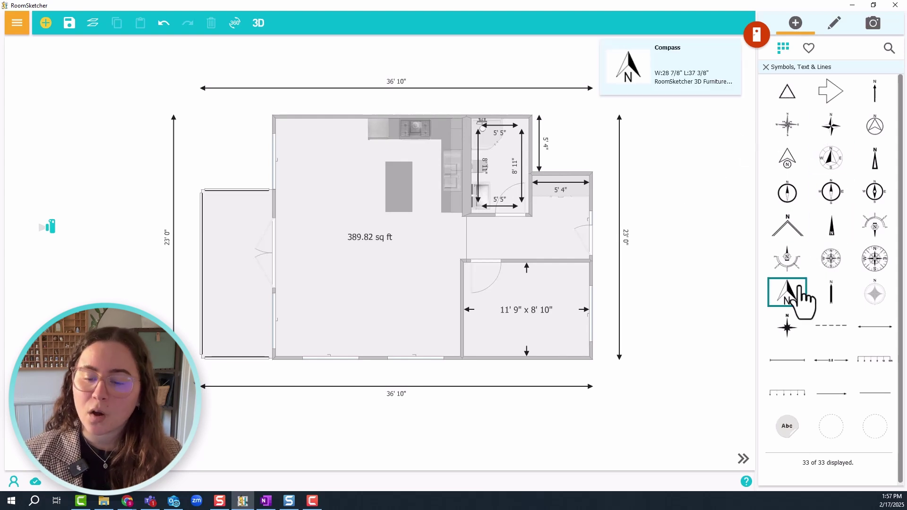
{"action": "mouse_move", "coordinate": [812, 366]}
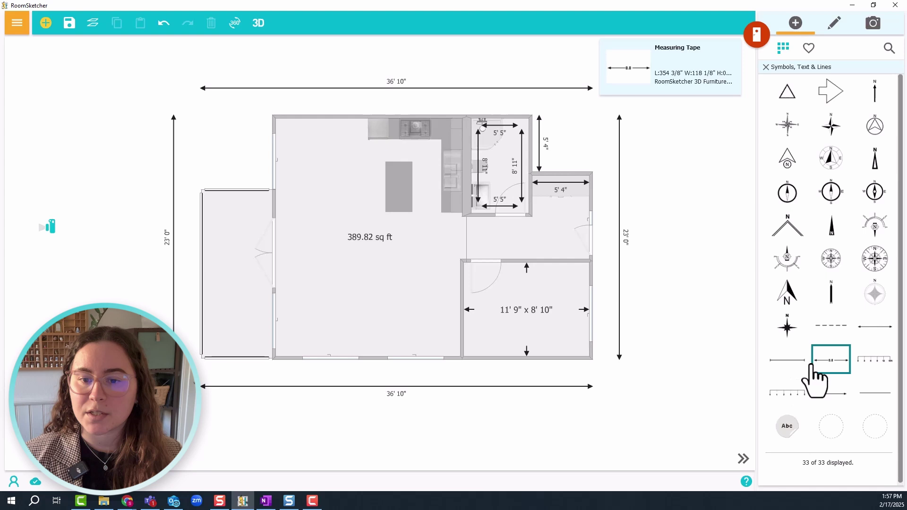
{"action": "mouse_move", "coordinate": [841, 366]}
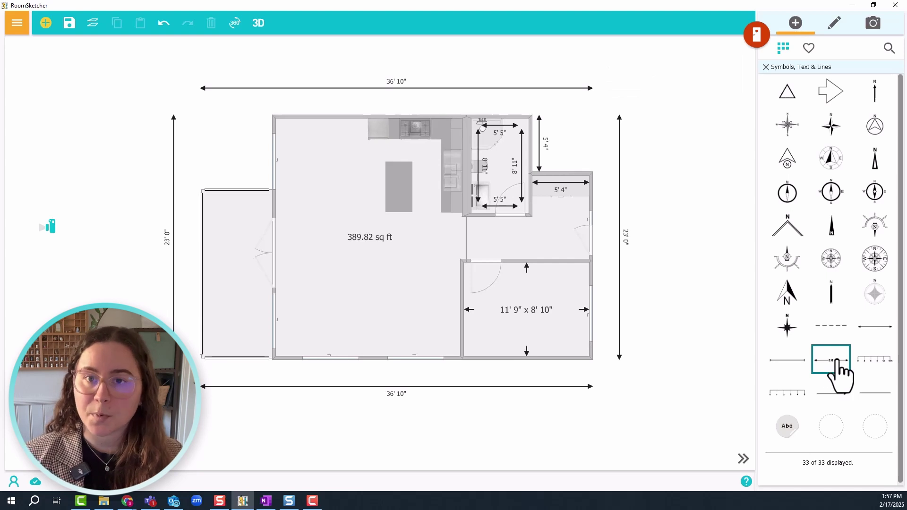
- Place a measuring tape against the living area's upper-left wall, sized to 5' 0.4"
{"action": "left_click_drag", "start_coordinate": [838, 374], "coordinate": [294, 185]}
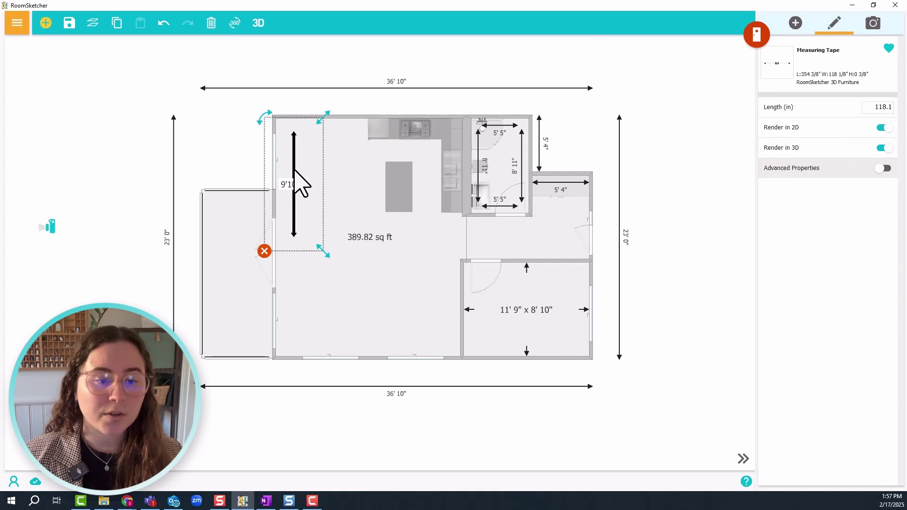
{"action": "left_click_drag", "start_coordinate": [294, 171], "coordinate": [280, 174]}
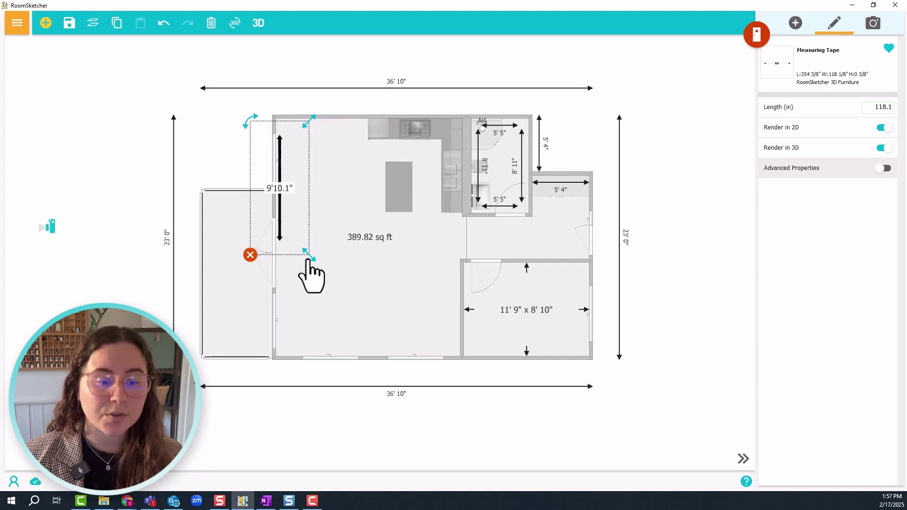
{"action": "left_click_drag", "start_coordinate": [308, 257], "coordinate": [308, 206]}
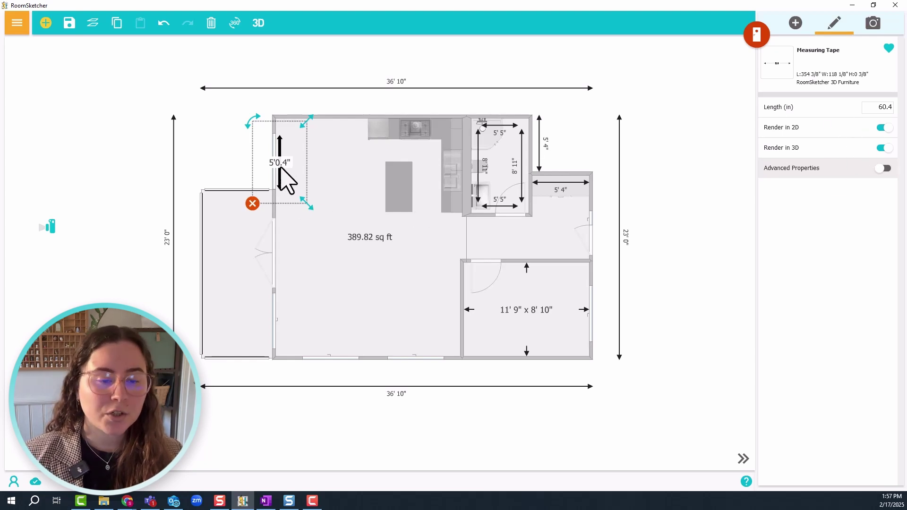
{"action": "left_click_drag", "start_coordinate": [286, 181], "coordinate": [257, 165]}
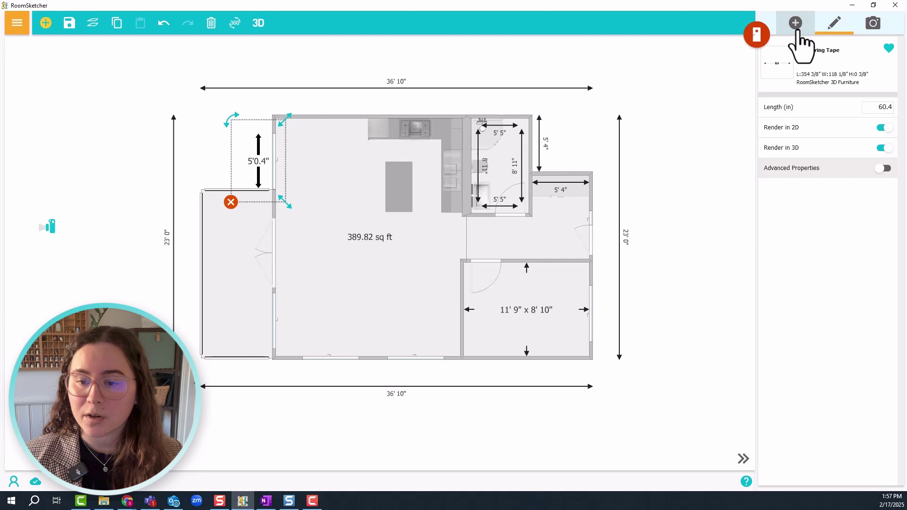
- Add a second measuring tape along the left wall, resized to 6' 6.0" (78.0 in) across the opening
{"action": "left_click", "coordinate": [796, 24]}
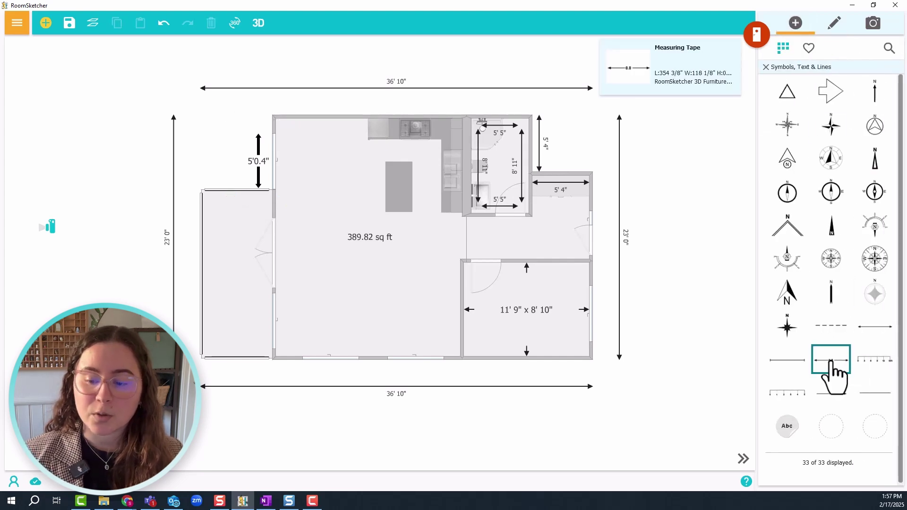
{"action": "left_click_drag", "start_coordinate": [831, 363], "coordinate": [297, 275]}
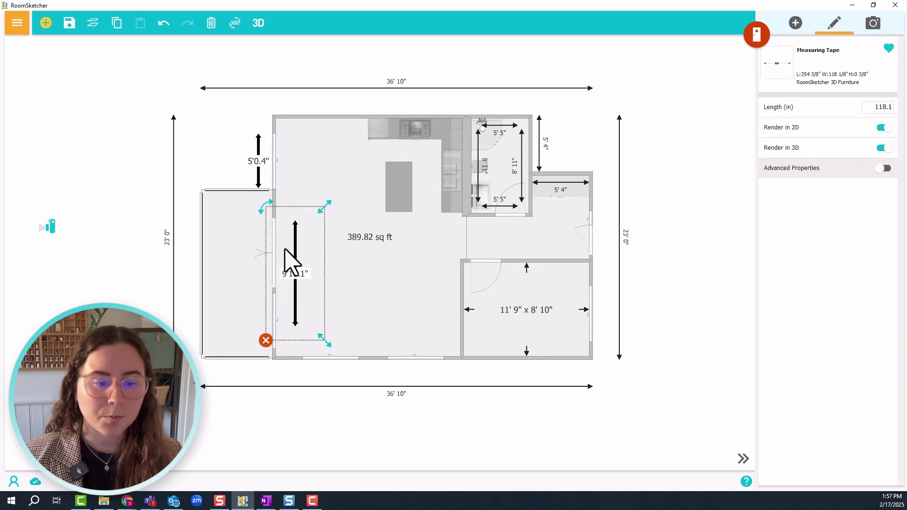
{"action": "left_click_drag", "start_coordinate": [287, 242], "coordinate": [284, 243]}
{"action": "left_click_drag", "start_coordinate": [312, 338], "coordinate": [314, 303]}
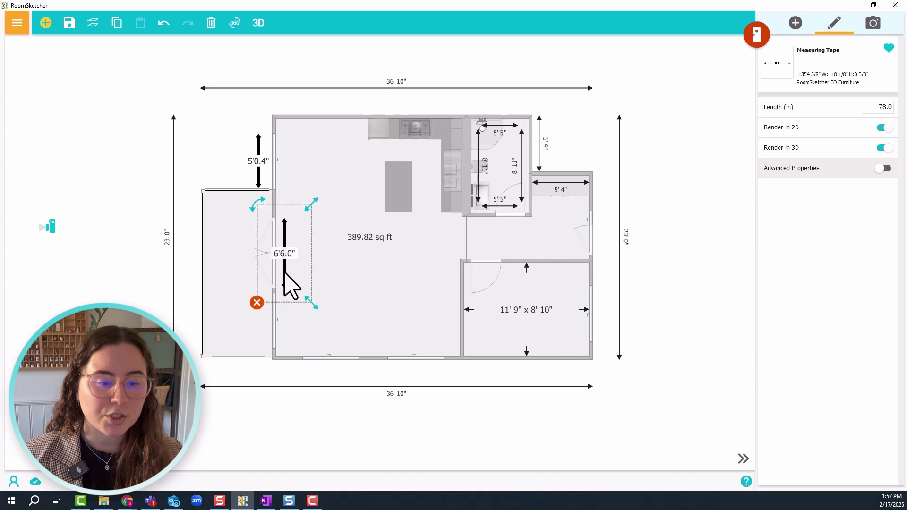
{"action": "left_click_drag", "start_coordinate": [285, 276], "coordinate": [289, 272]}
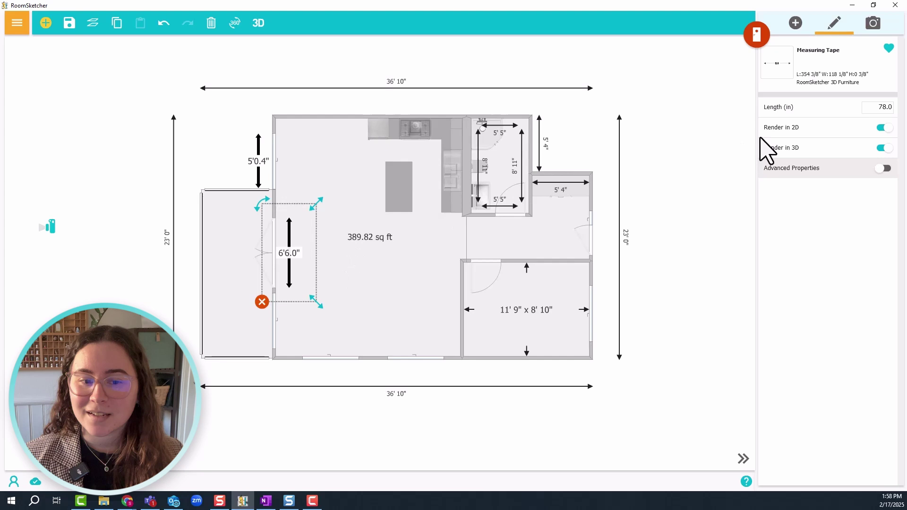
- Place a measure line beside the kitchen counter and shorten it to 104.4 inches
{"action": "left_click", "coordinate": [795, 24]}
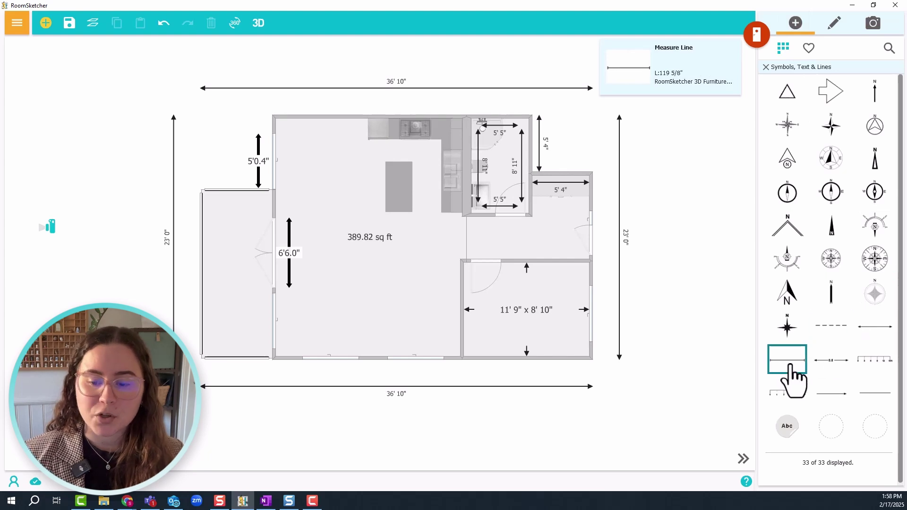
{"action": "left_click_drag", "start_coordinate": [788, 374], "coordinate": [340, 243]}
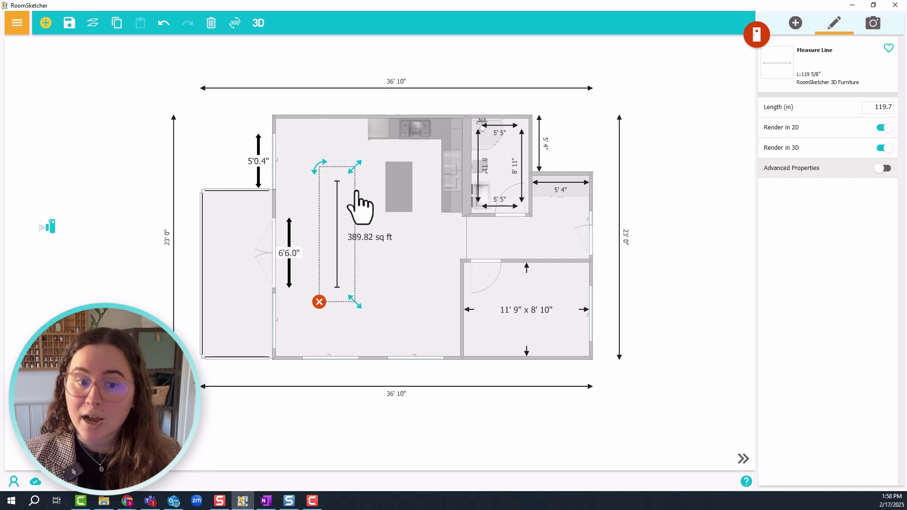
{"action": "left_click_drag", "start_coordinate": [340, 200], "coordinate": [452, 139]}
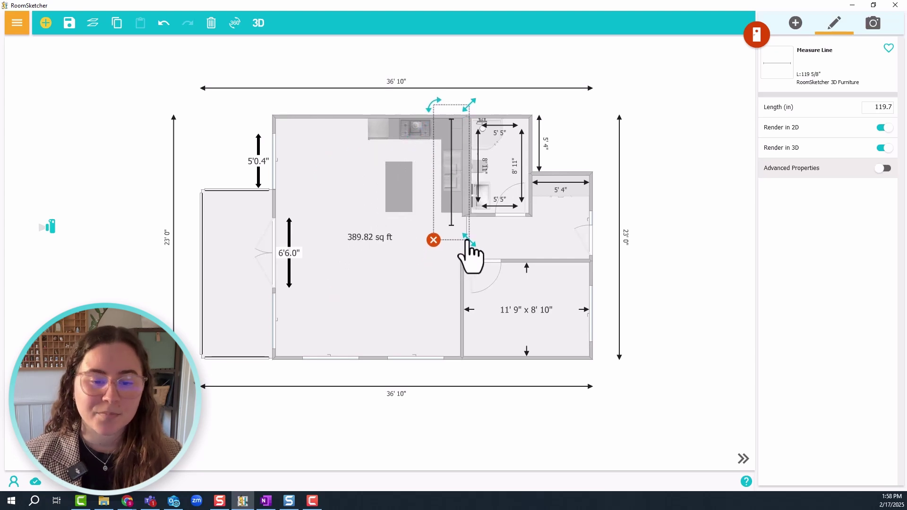
{"action": "left_click_drag", "start_coordinate": [465, 239], "coordinate": [465, 225]}
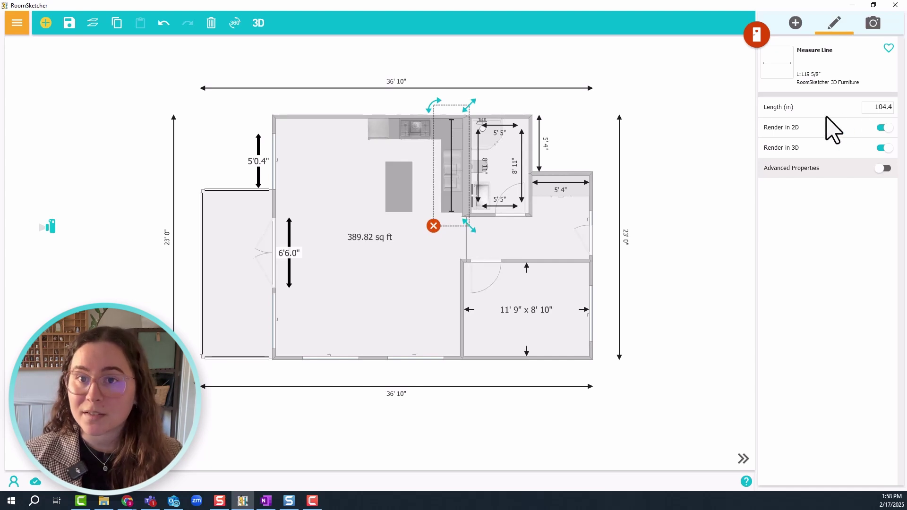
{"action": "left_click_drag", "start_coordinate": [870, 108], "coordinate": [894, 107]}
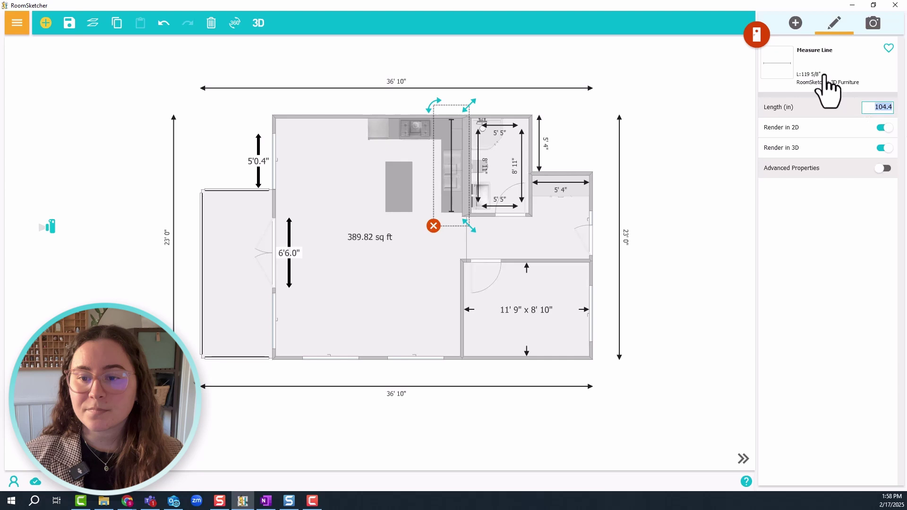
- Add a text label reading 104.4' near the kitchen cabinets
{"action": "left_click", "coordinate": [795, 24]}
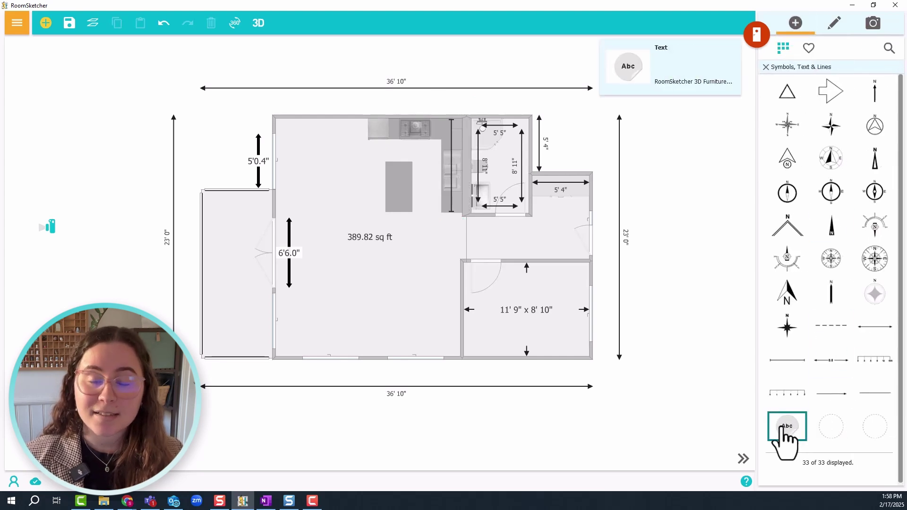
{"action": "left_click_drag", "start_coordinate": [793, 429], "coordinate": [432, 183]}
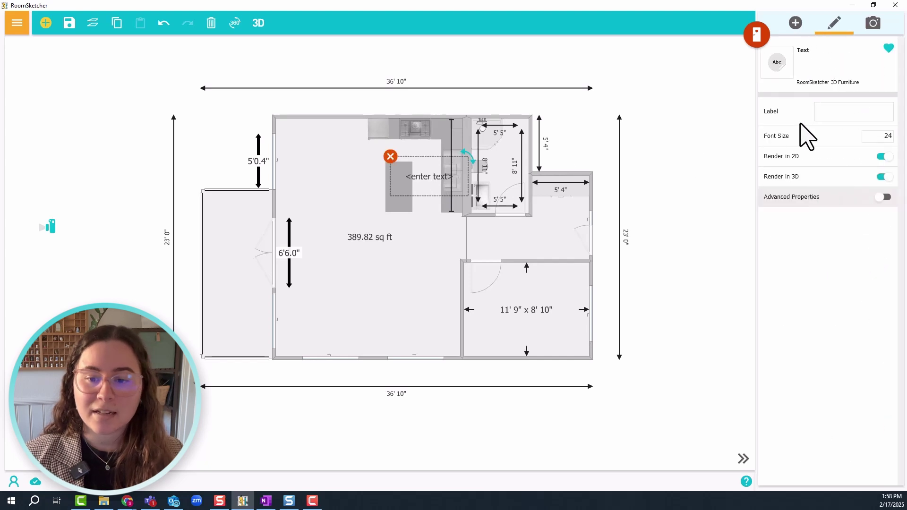
{"action": "left_click", "coordinate": [847, 113]}
{"action": "type", "text": "104.4"}
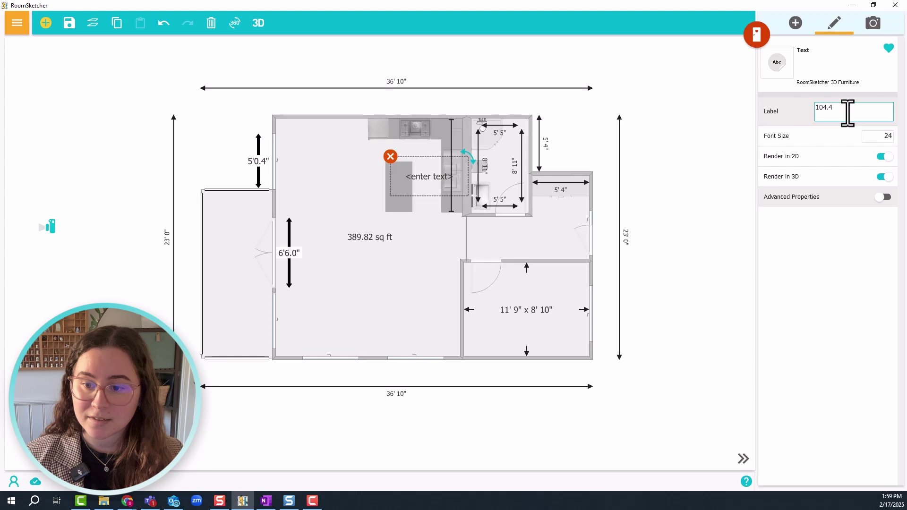
{"action": "type", "text": "'"}
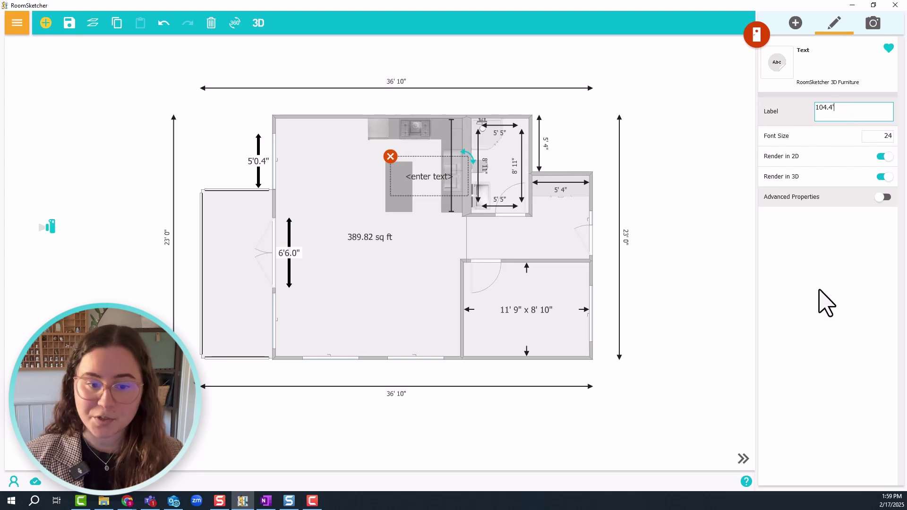
{"action": "left_click", "coordinate": [819, 290]}
{"action": "left_click_drag", "start_coordinate": [425, 173], "coordinate": [426, 148]}
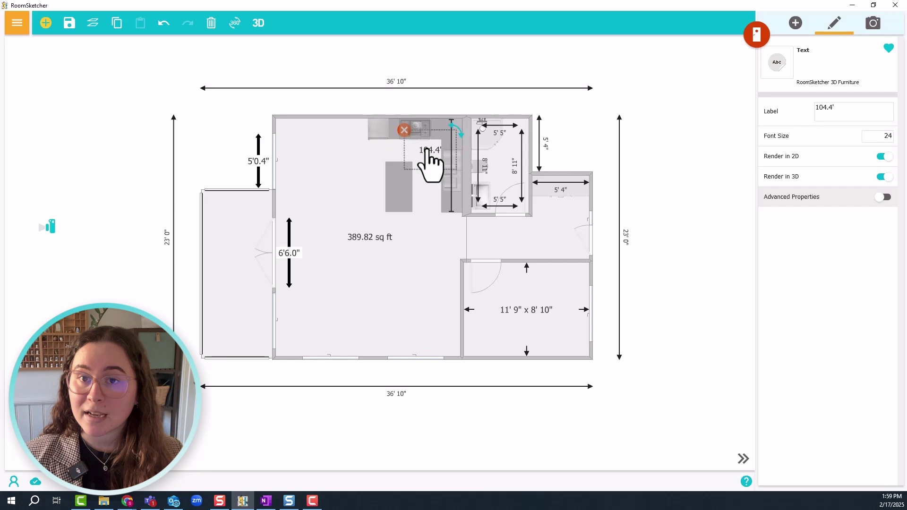
- Set the label's font size to 18 and position it beside the cabinet measure line
{"action": "left_click", "coordinate": [877, 137]}
{"action": "left_click_drag", "start_coordinate": [878, 137], "coordinate": [897, 137]}
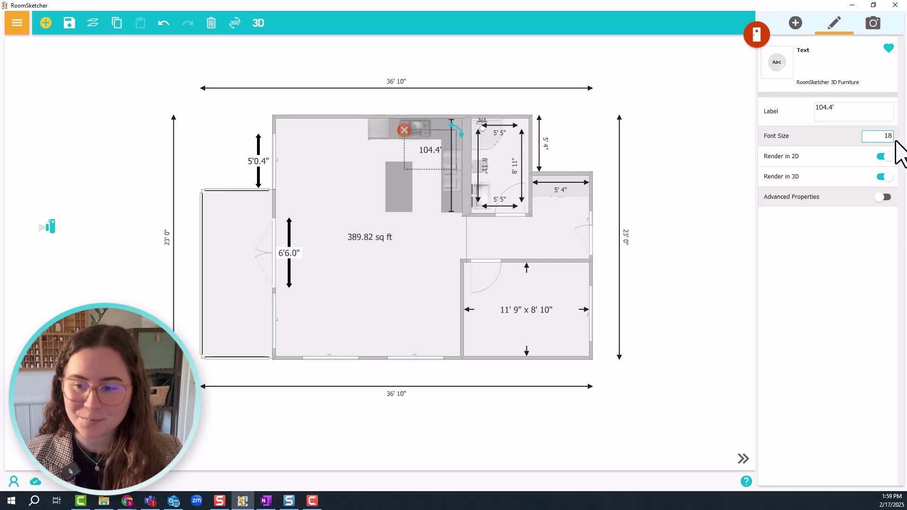
{"action": "type", "text": "18"}
{"action": "key", "text": "Return"}
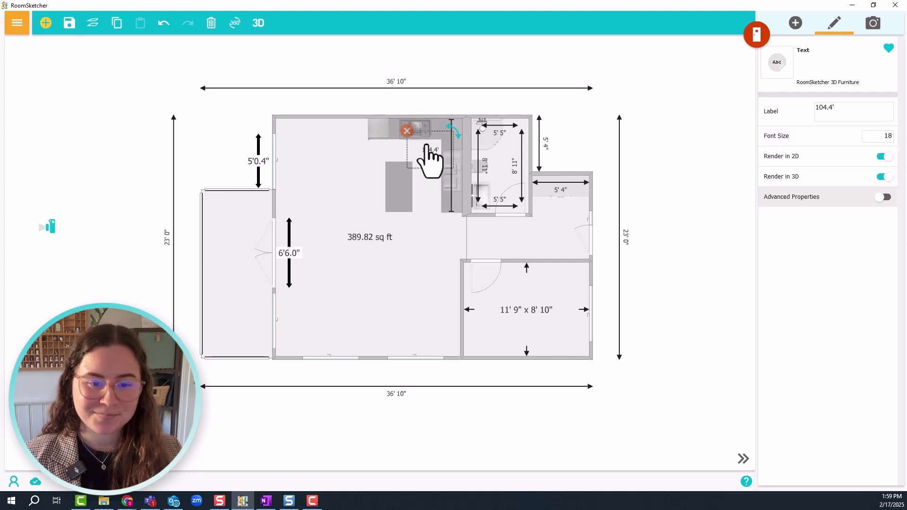
{"action": "mouse_move", "coordinate": [437, 155]}
{"action": "left_mouse_down"}
{"action": "mouse_move", "coordinate": [451, 160]}
{"action": "mouse_move", "coordinate": [441, 158]}
{"action": "left_mouse_up"}
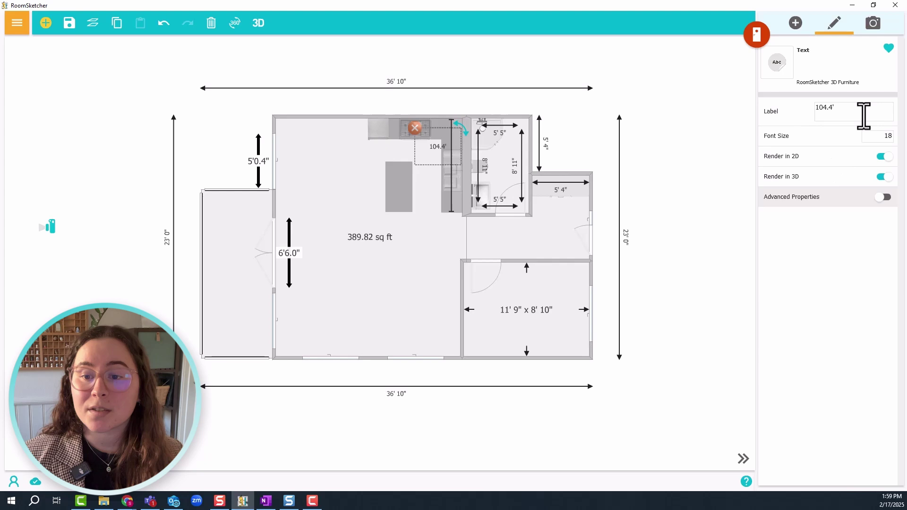
- Add a horizontal measuring tape spanning the 2' 7.5" (31.5 in) gap between island and cabinets
{"action": "left_click", "coordinate": [795, 24]}
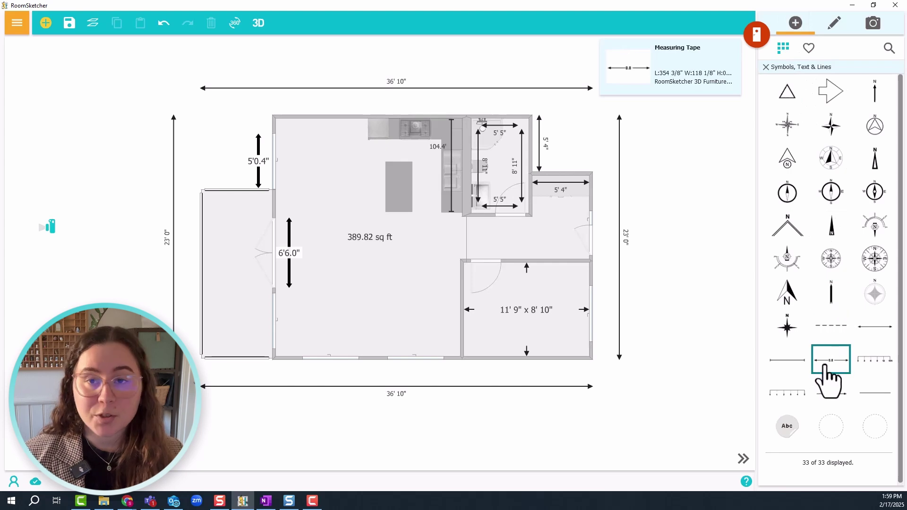
{"action": "left_click_drag", "start_coordinate": [829, 369], "coordinate": [568, 259]}
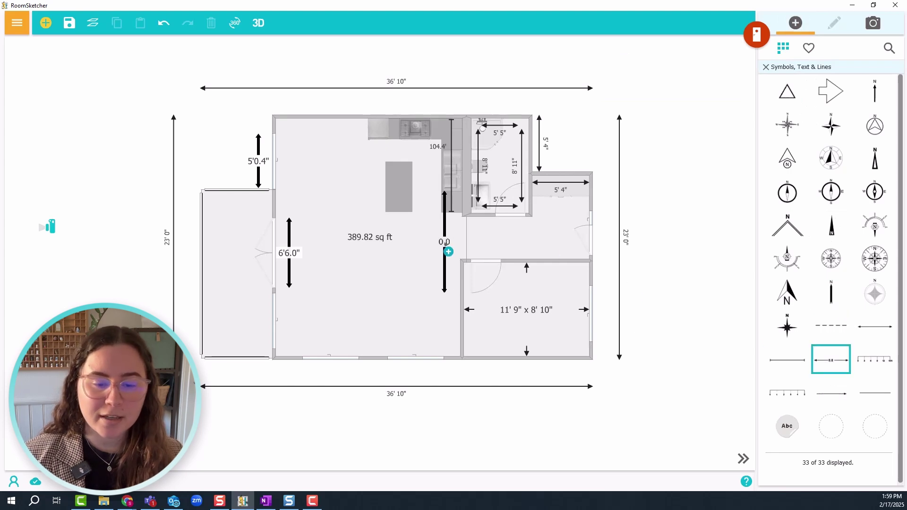
{"action": "left_click_drag", "start_coordinate": [448, 251], "coordinate": [430, 257]}
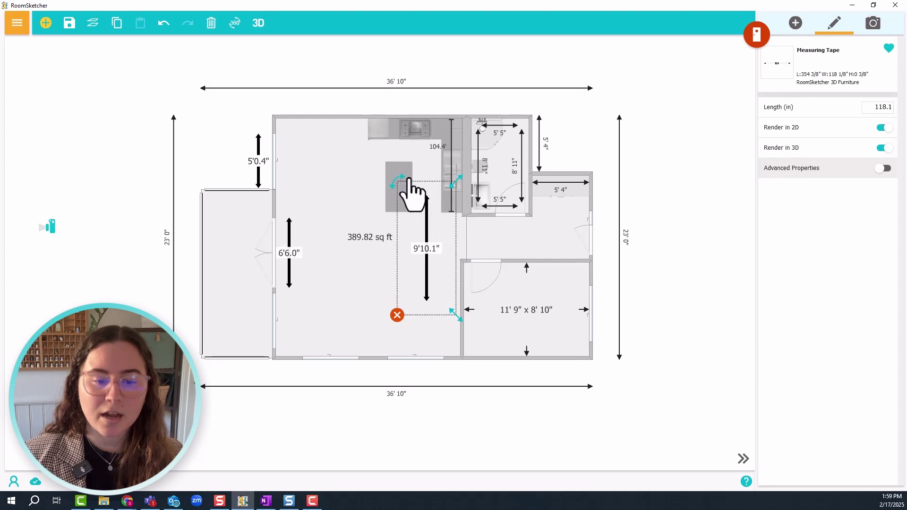
{"action": "left_click_drag", "start_coordinate": [410, 186], "coordinate": [453, 208]}
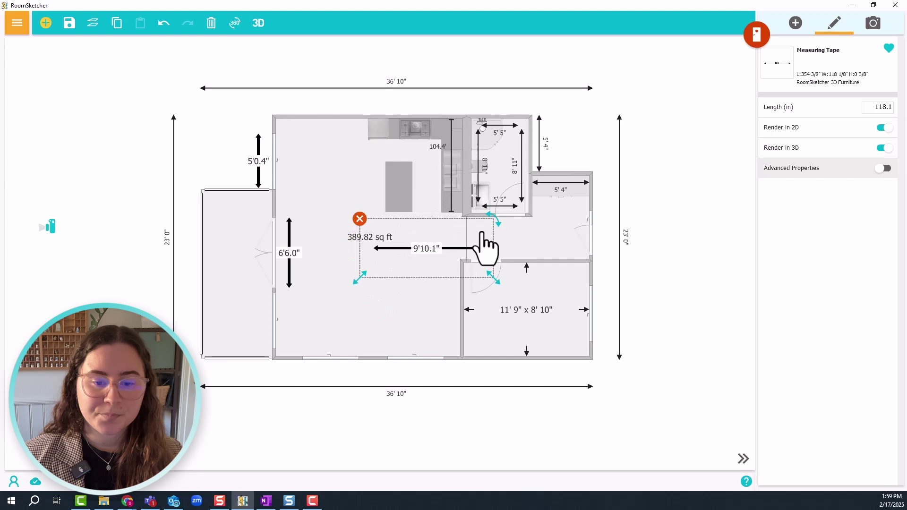
{"action": "left_click_drag", "start_coordinate": [477, 269], "coordinate": [425, 187]}
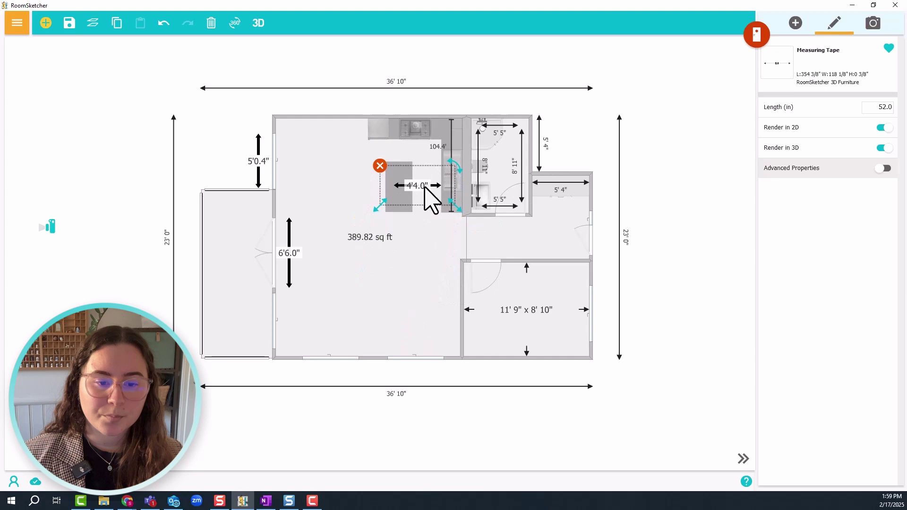
{"action": "left_click_drag", "start_coordinate": [381, 206], "coordinate": [400, 204]}
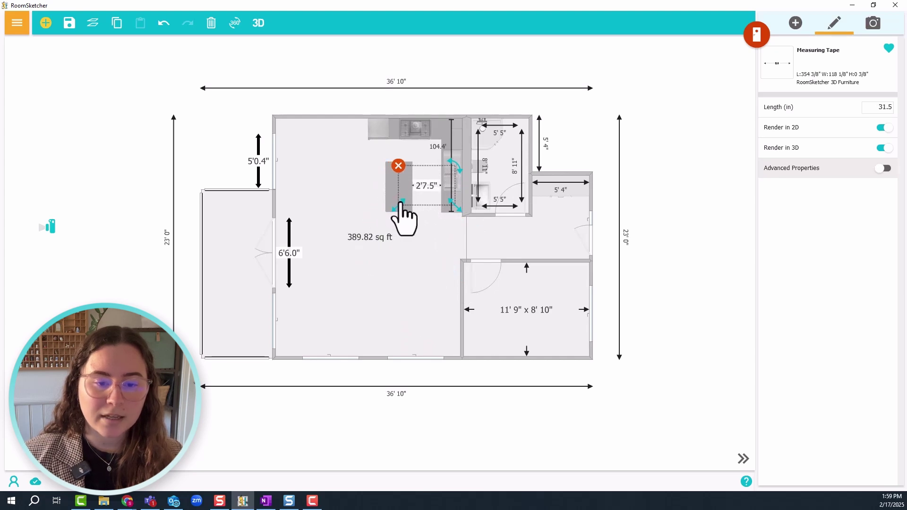